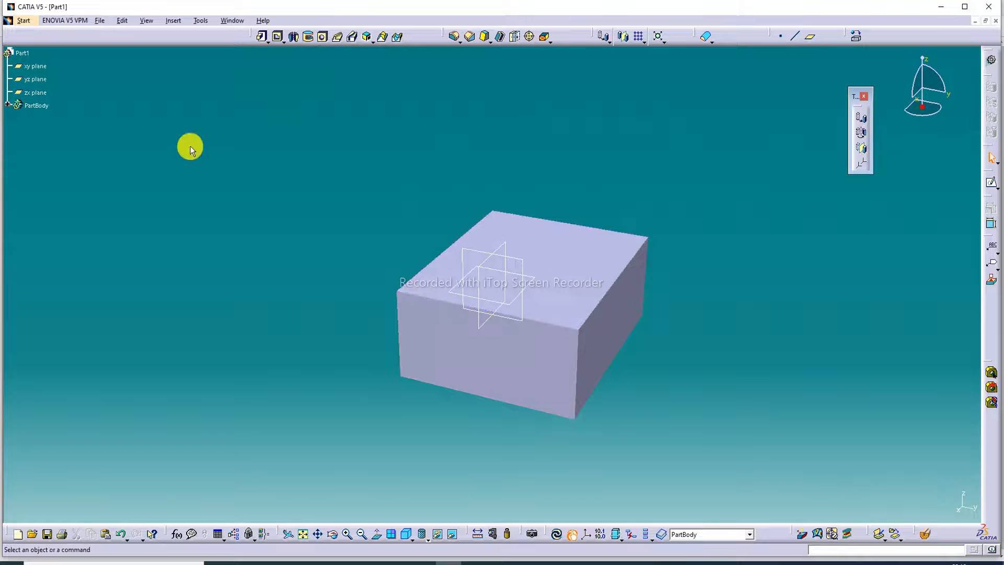
Step: Expand the part body and set the pad's fill colour to magenta in its graphic properties
{"action": "left_click", "coordinate": [7, 104]}
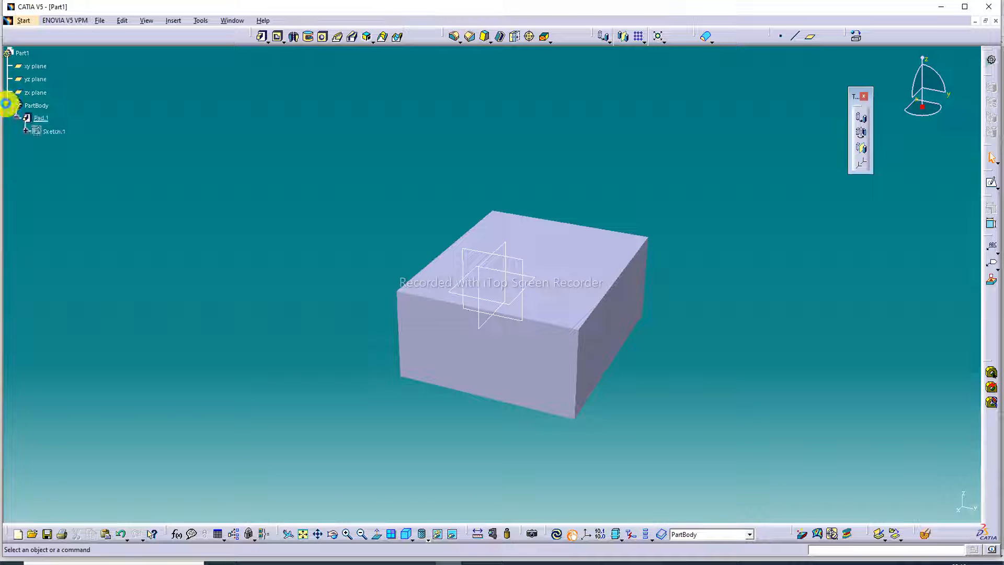
{"action": "left_click", "coordinate": [39, 119]}
{"action": "right_click", "coordinate": [38, 119]}
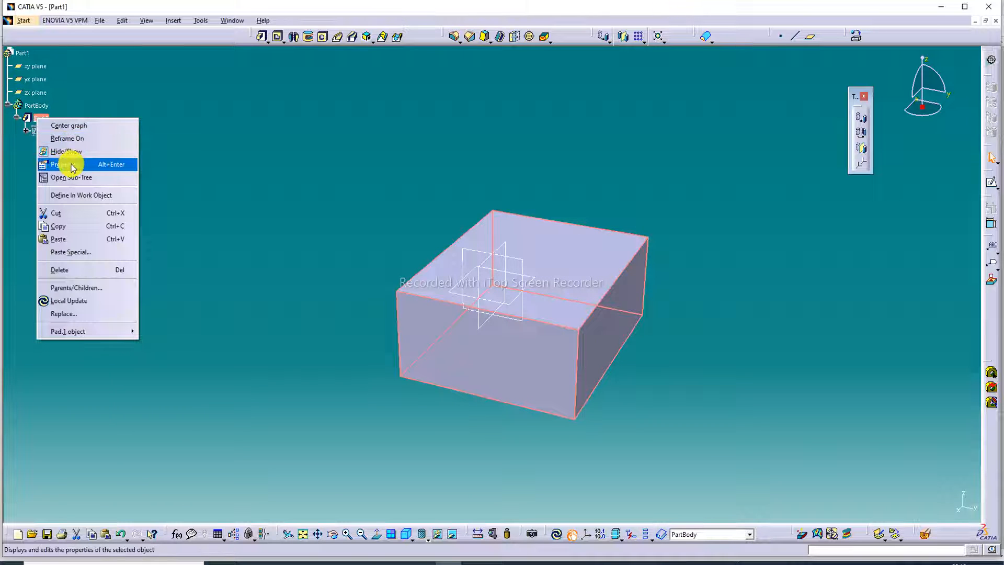
{"action": "left_click", "coordinate": [72, 164]}
{"action": "left_click", "coordinate": [692, 207]}
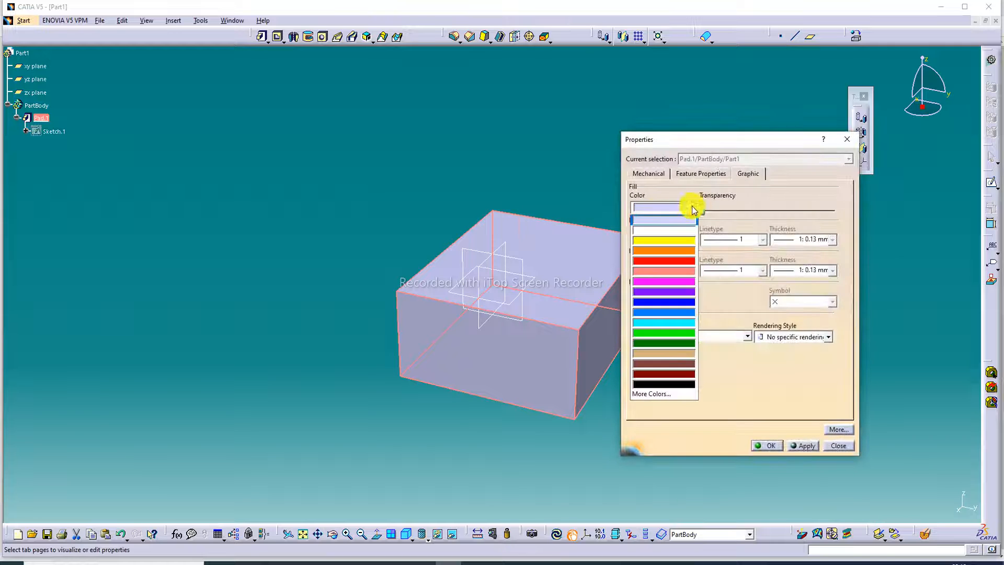
{"action": "left_click", "coordinate": [679, 284]}
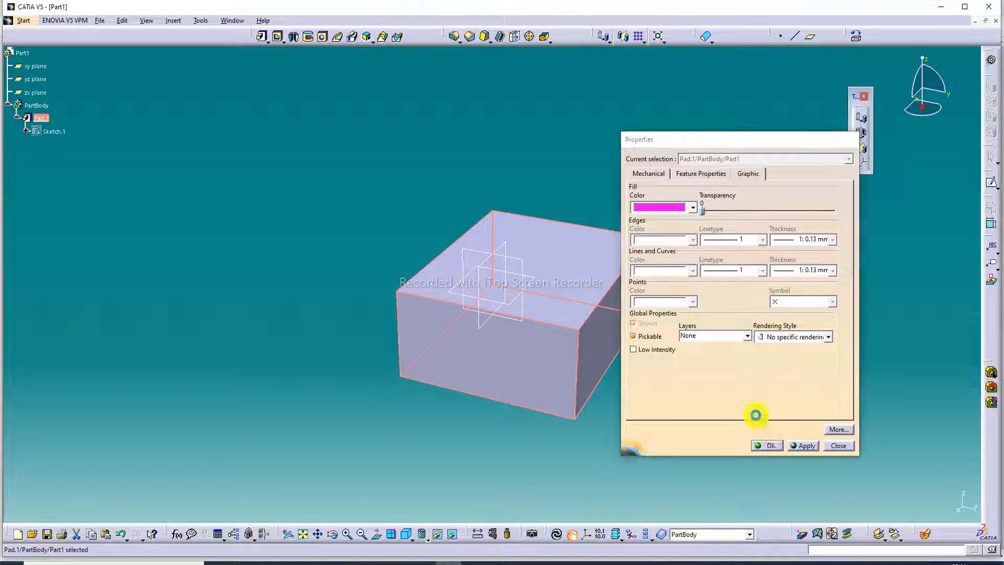
{"action": "left_click", "coordinate": [768, 445]}
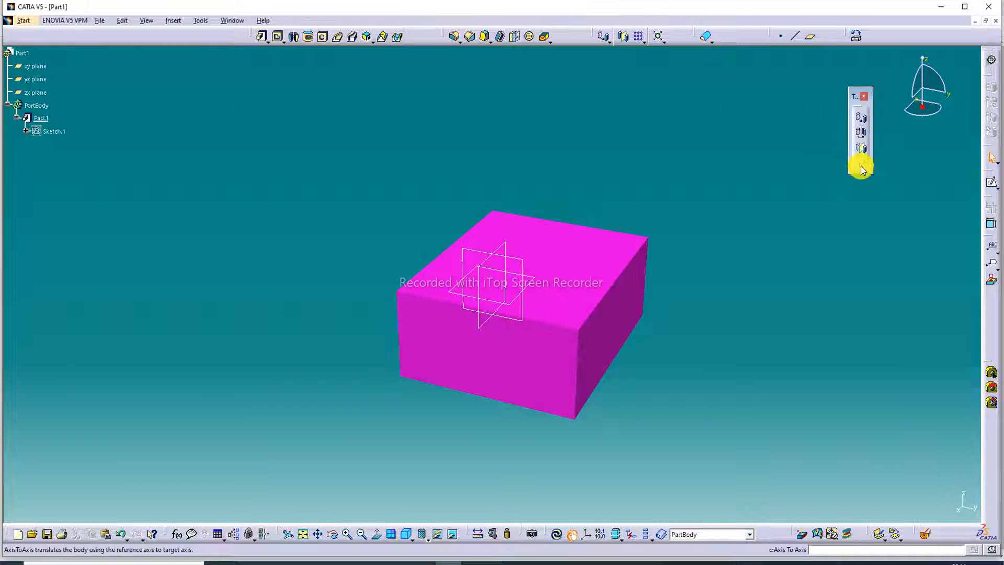
Step: Create a coordinate point at 0, 0, 0 mm and insert a standard axis system with the default origin and axes
{"action": "left_click", "coordinate": [782, 40]}
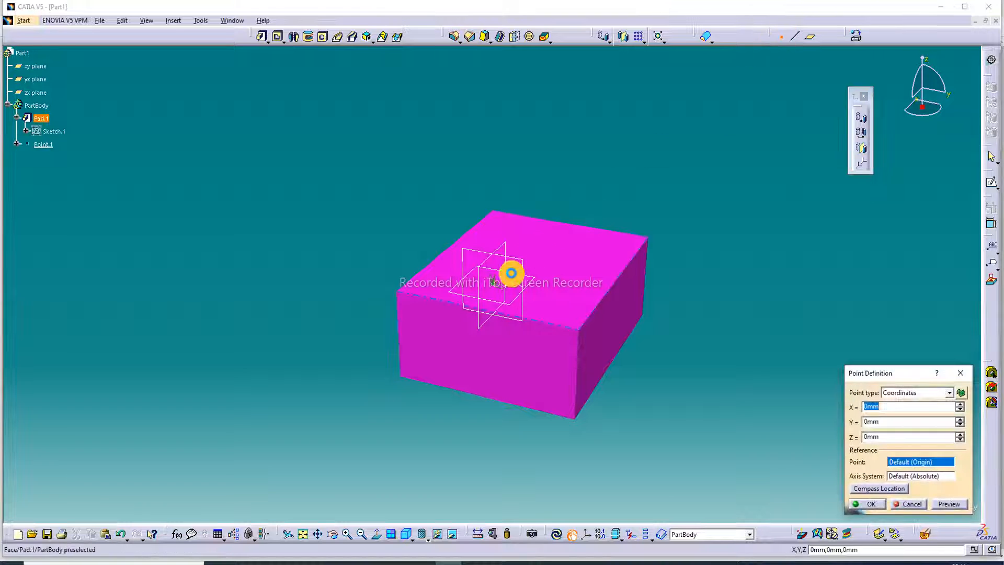
{"action": "left_click", "coordinate": [881, 506]}
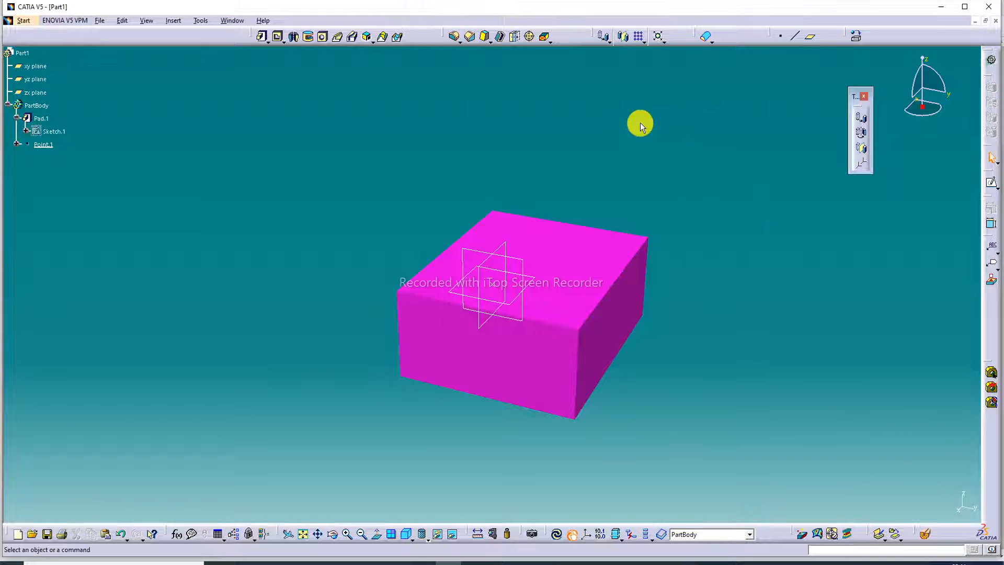
{"action": "left_click", "coordinate": [174, 22]}
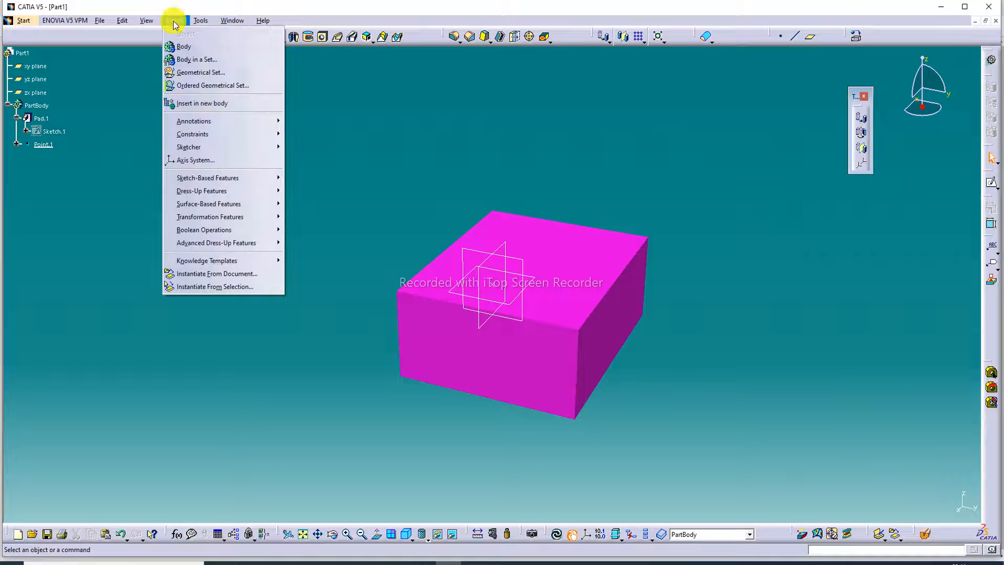
{"action": "left_click", "coordinate": [189, 160]}
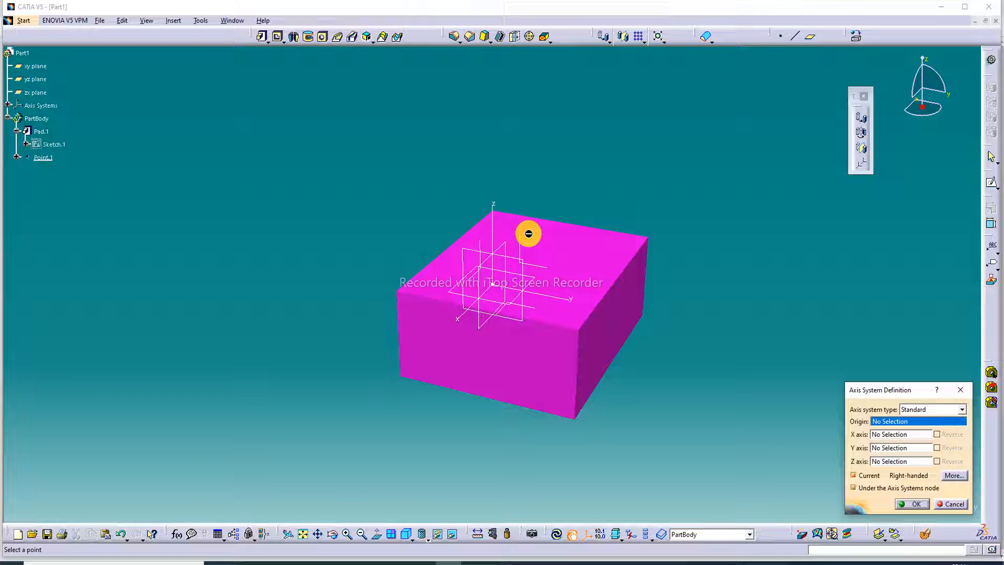
{"action": "left_click", "coordinate": [912, 504]}
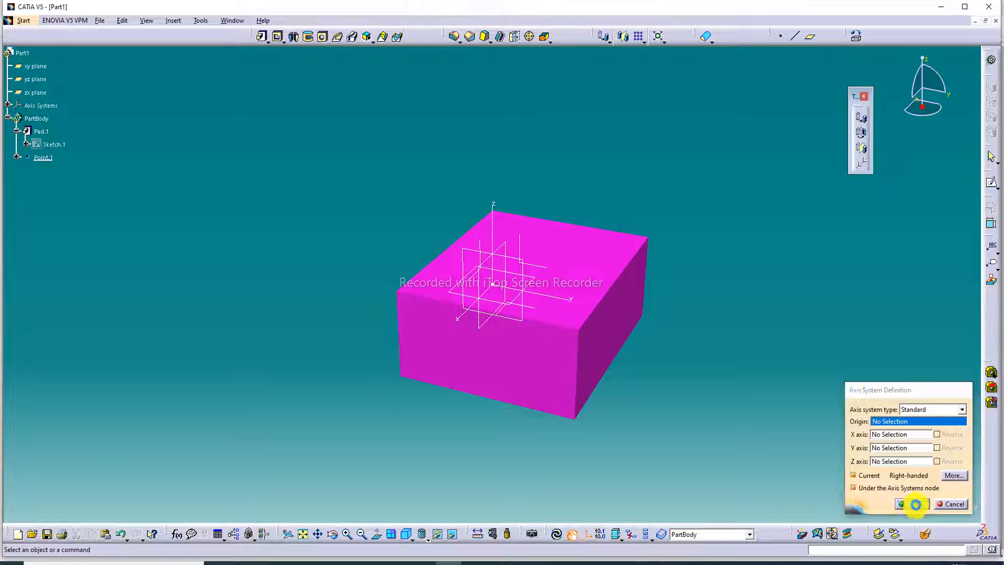
Step: Create a second coordinate point at X 0, Y 0, Z 130 mm relative to the new axis system
{"action": "left_click", "coordinate": [783, 37]}
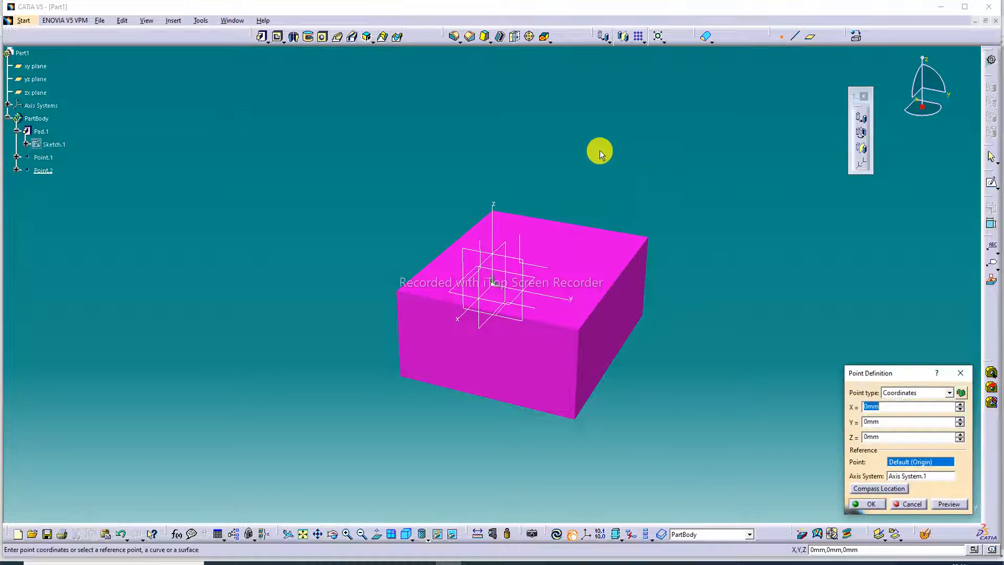
{"action": "double_click", "coordinate": [885, 438]}
{"action": "key", "text": "Return"}
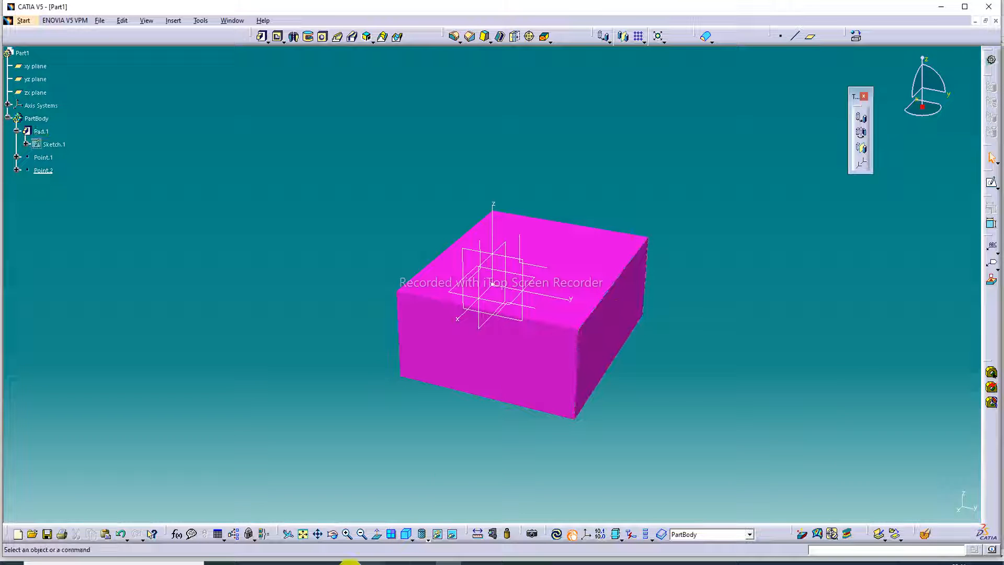
Step: Set the Z coordinate of the point above the block to 110 mm
{"action": "left_click", "coordinate": [303, 537]}
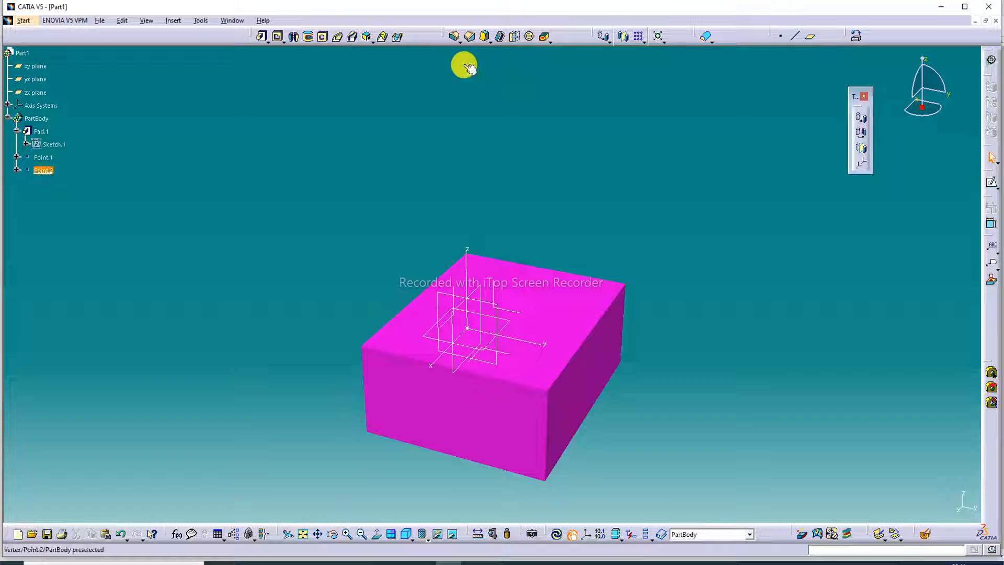
{"action": "double_click", "coordinate": [464, 64]}
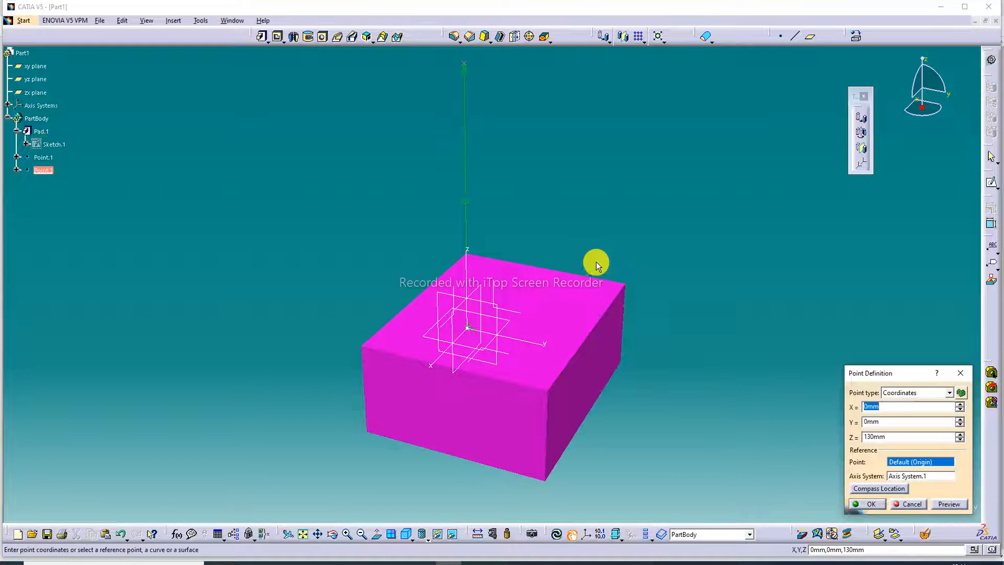
{"action": "double_click", "coordinate": [467, 203]}
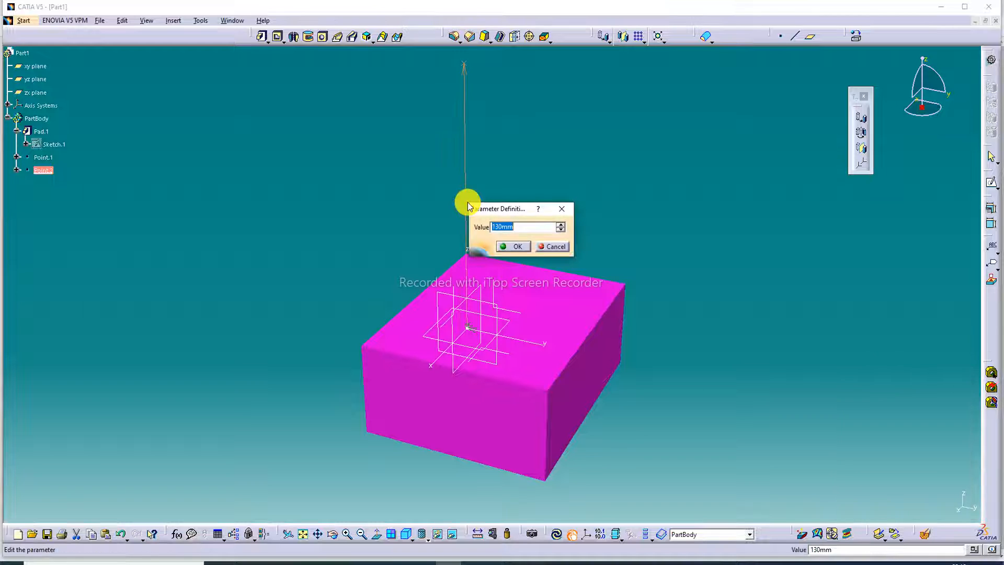
{"action": "type", "text": "1"}
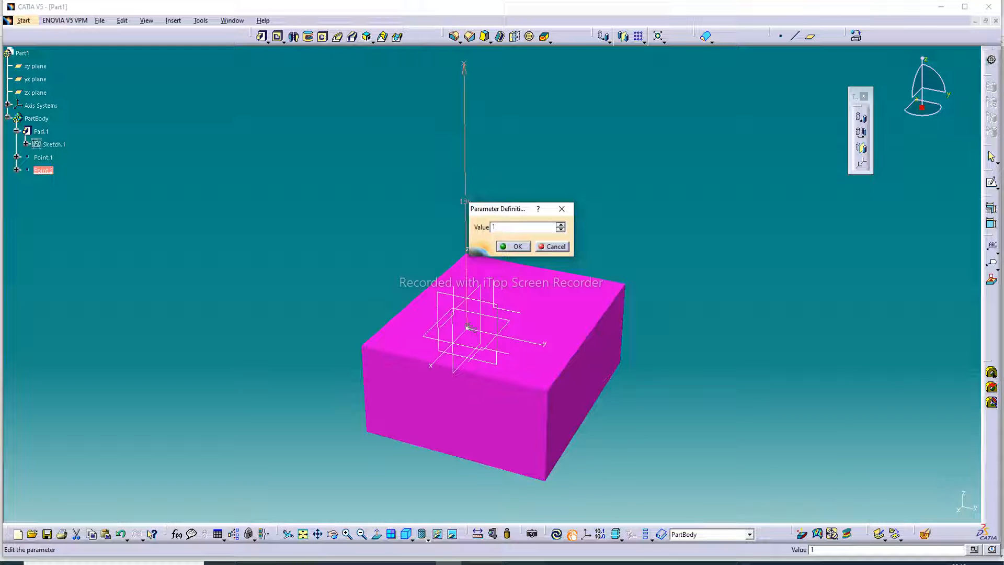
{"action": "type", "text": "10"}
{"action": "key", "text": "Return"}
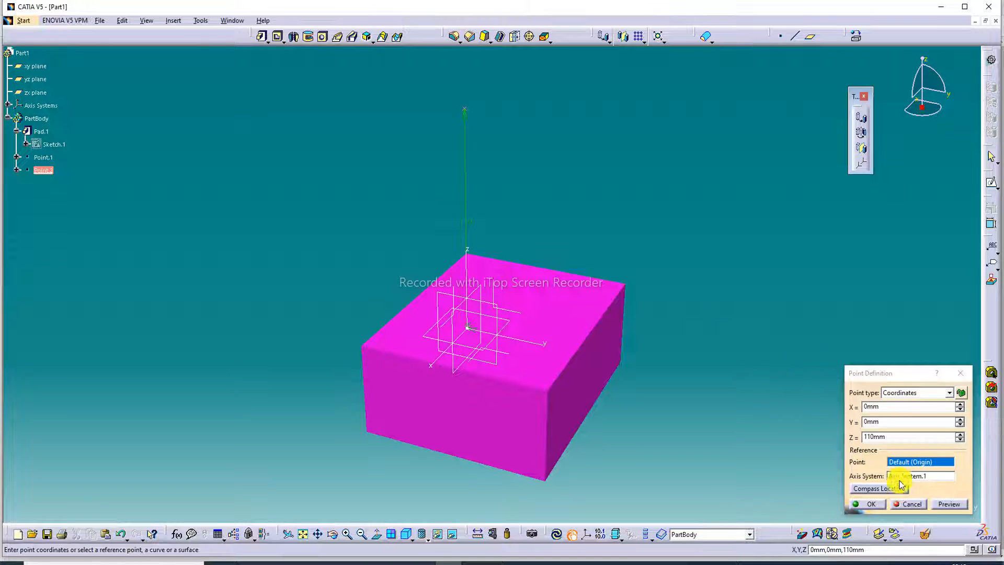
{"action": "left_click", "coordinate": [868, 503]}
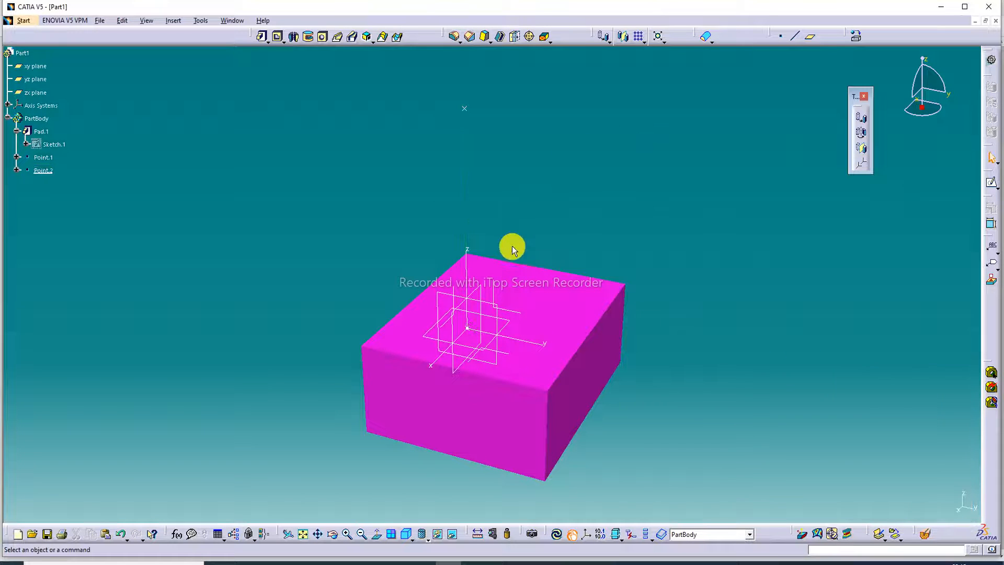
Step: Insert a standard axis system with its origin on the point above the block
{"action": "left_click", "coordinate": [296, 543]}
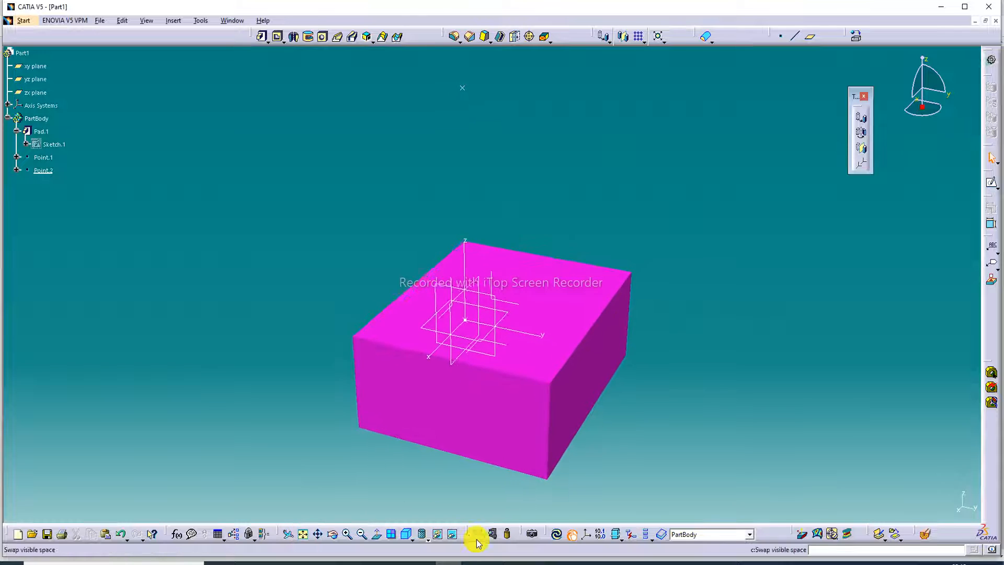
{"action": "left_click", "coordinate": [367, 538]}
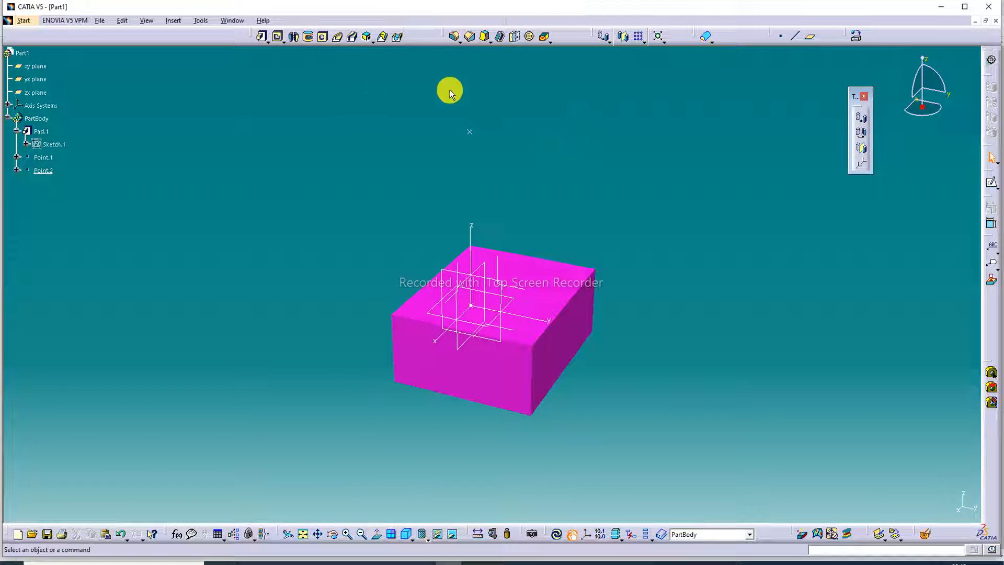
{"action": "left_click", "coordinate": [169, 21]}
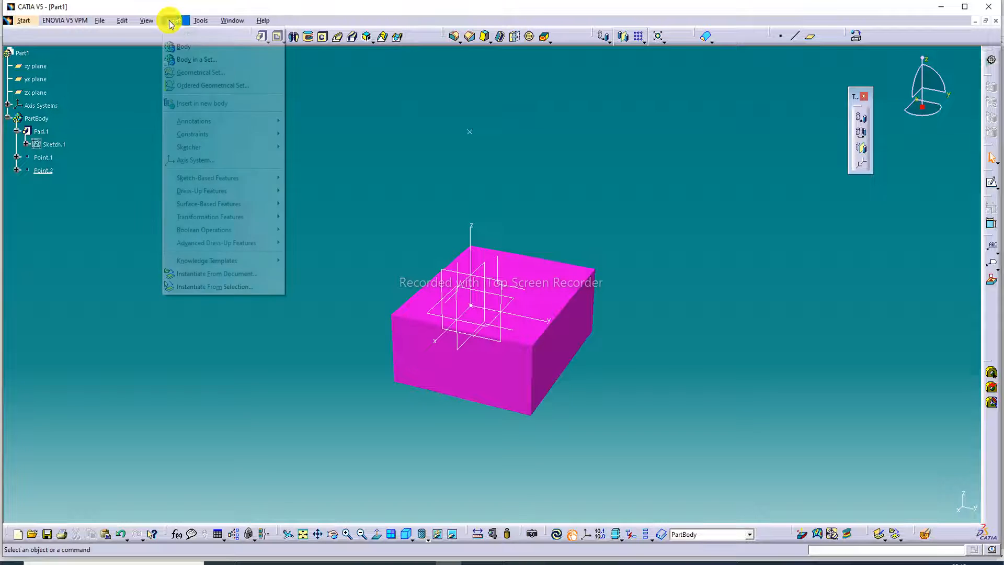
{"action": "left_click", "coordinate": [186, 162]}
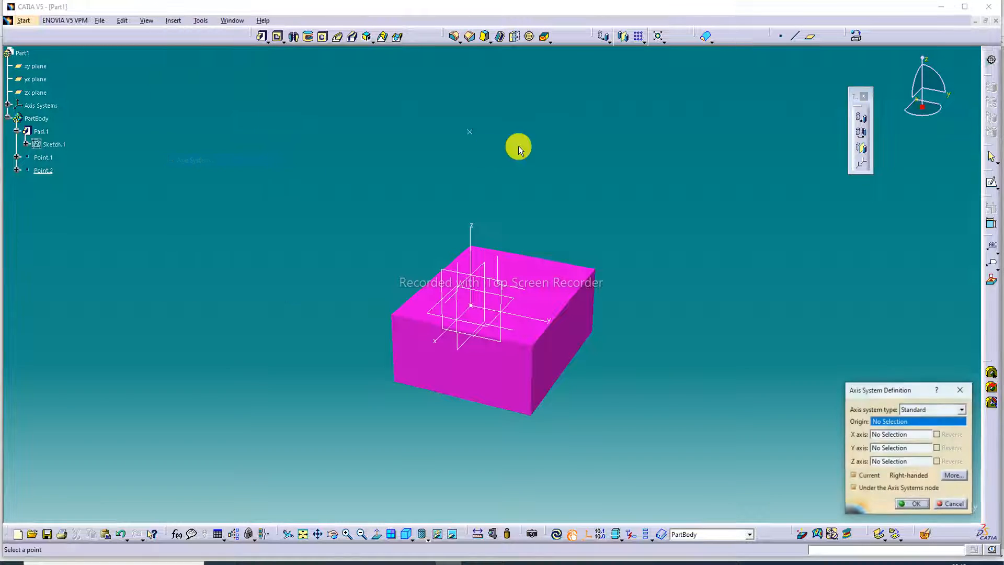
{"action": "left_click", "coordinate": [470, 132]}
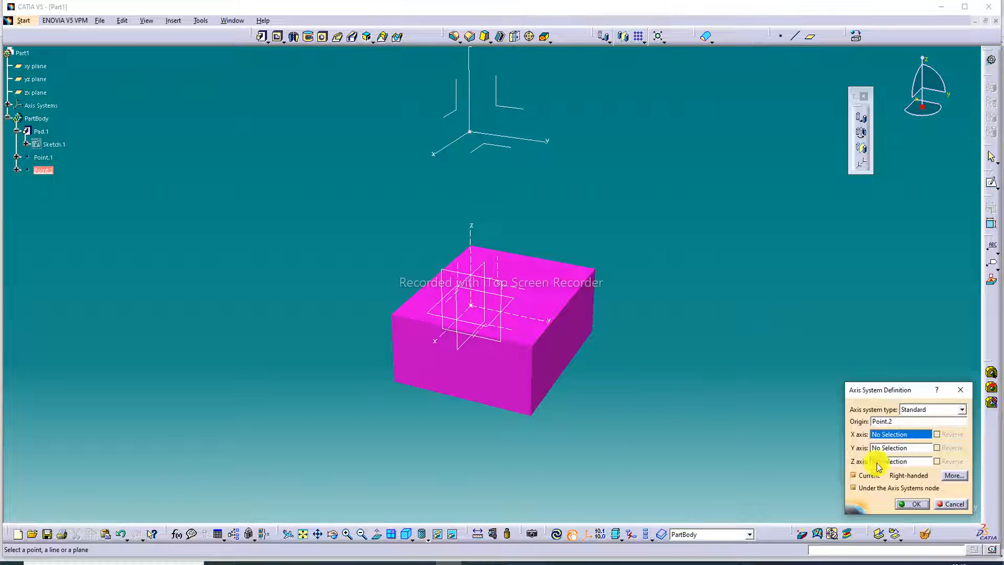
{"action": "left_click", "coordinate": [919, 505]}
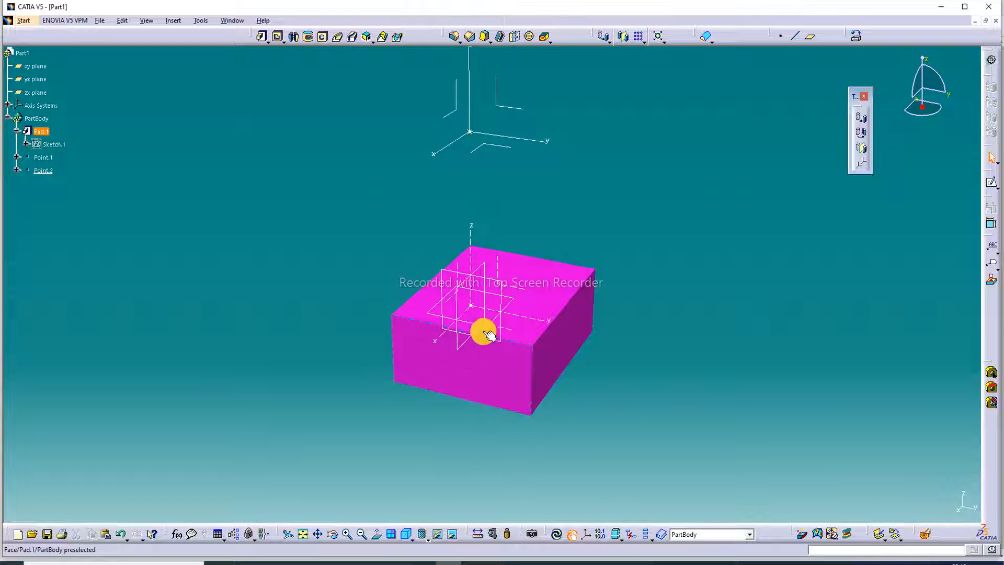
Step: Move the block with an Axis To Axis transformation from the lower axis system to the upper one, keeping the transformation specifications
{"action": "middle_click_drag", "start_coordinate": [470, 381], "coordinate": [417, 425]}
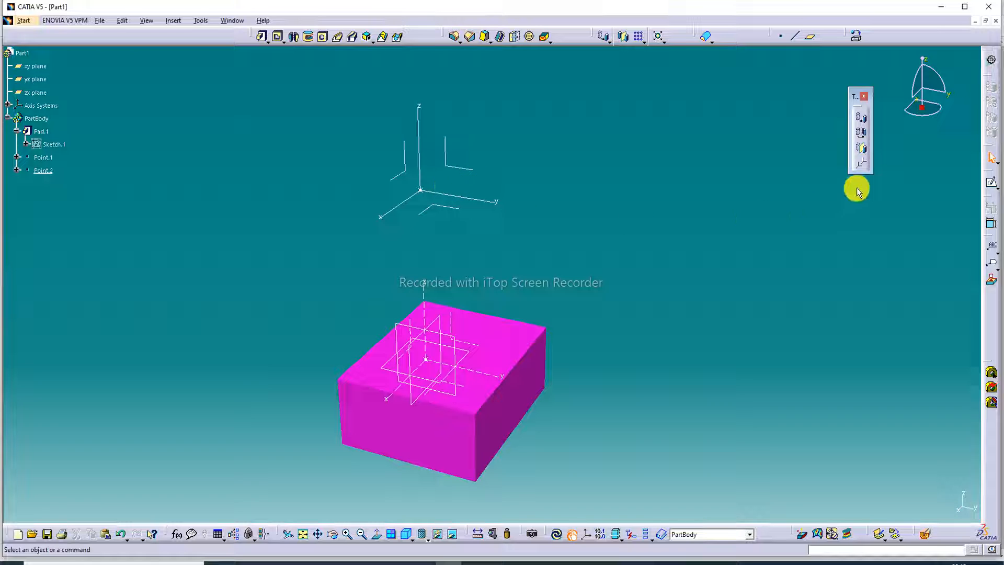
{"action": "left_click", "coordinate": [857, 164]}
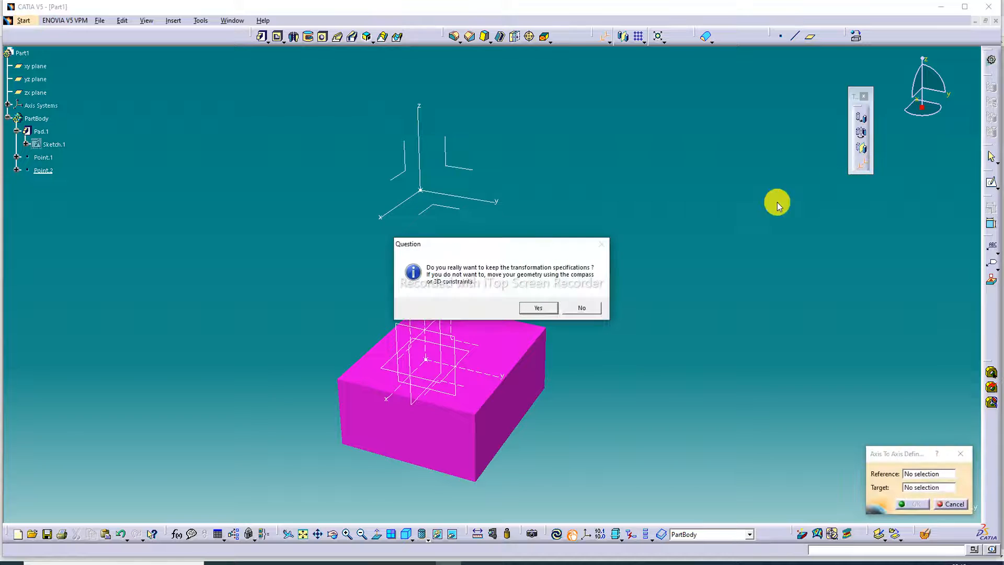
{"action": "left_click", "coordinate": [541, 311]}
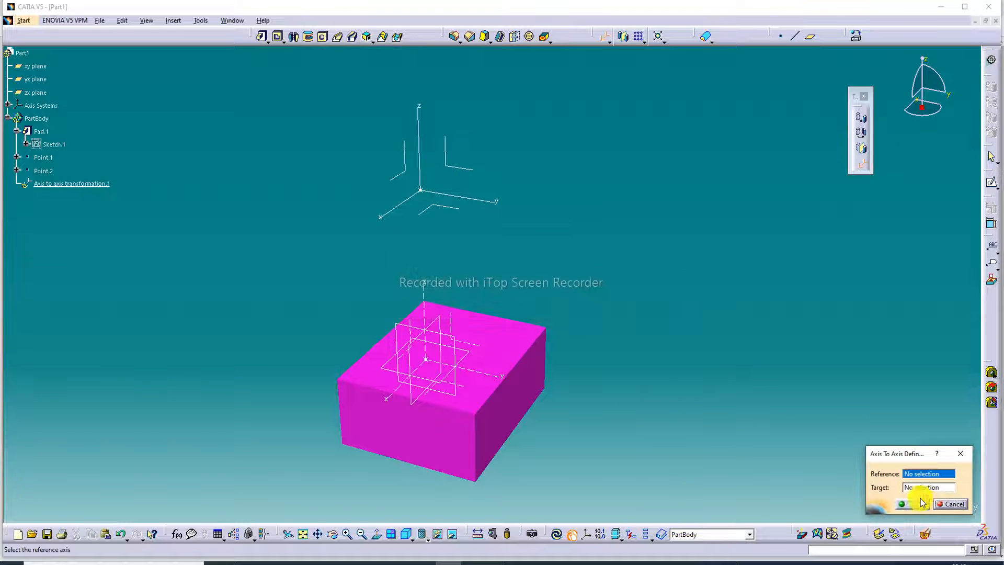
{"action": "left_click", "coordinate": [882, 479]}
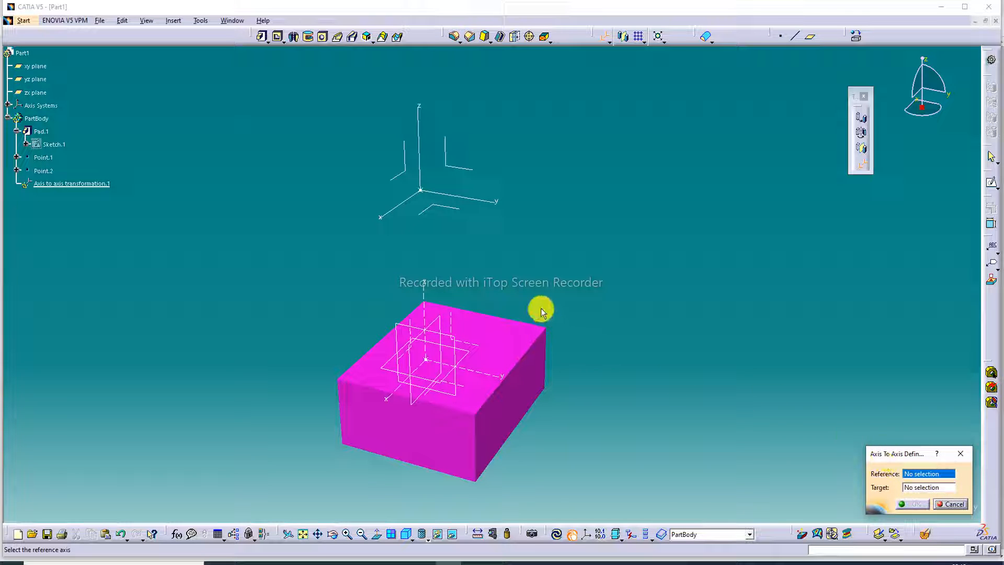
{"action": "left_click", "coordinate": [472, 344]}
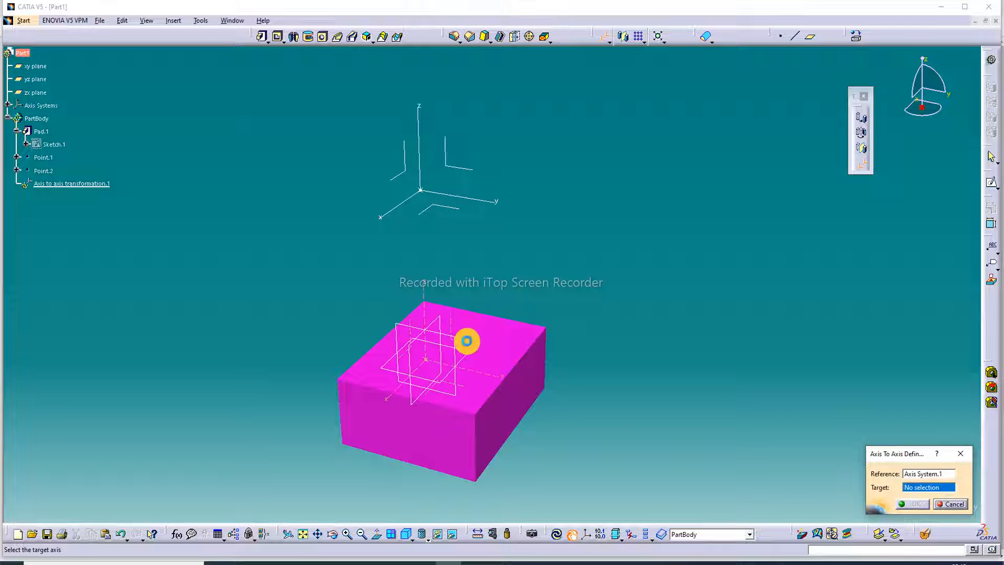
{"action": "left_click", "coordinate": [464, 173]}
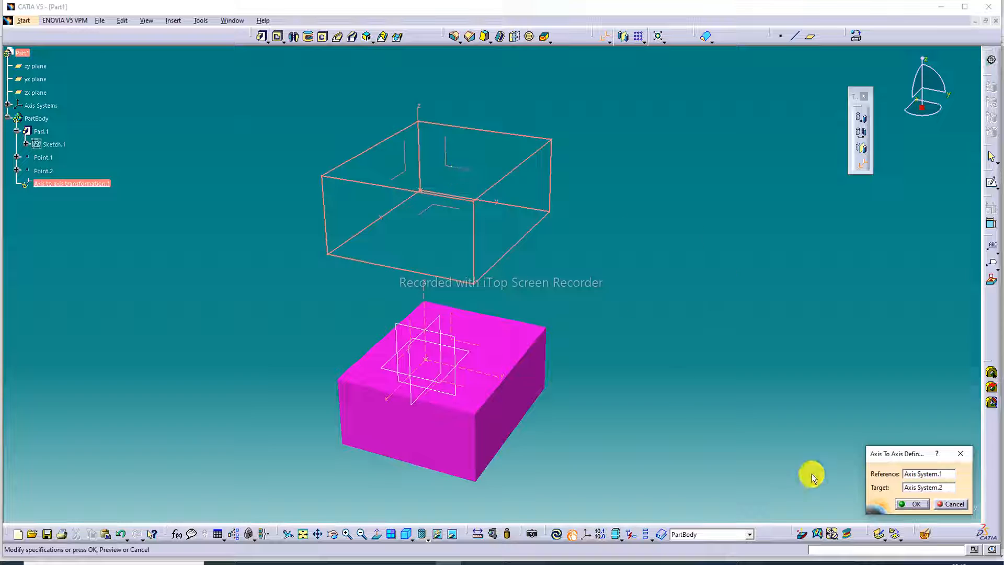
{"action": "left_click", "coordinate": [913, 504]}
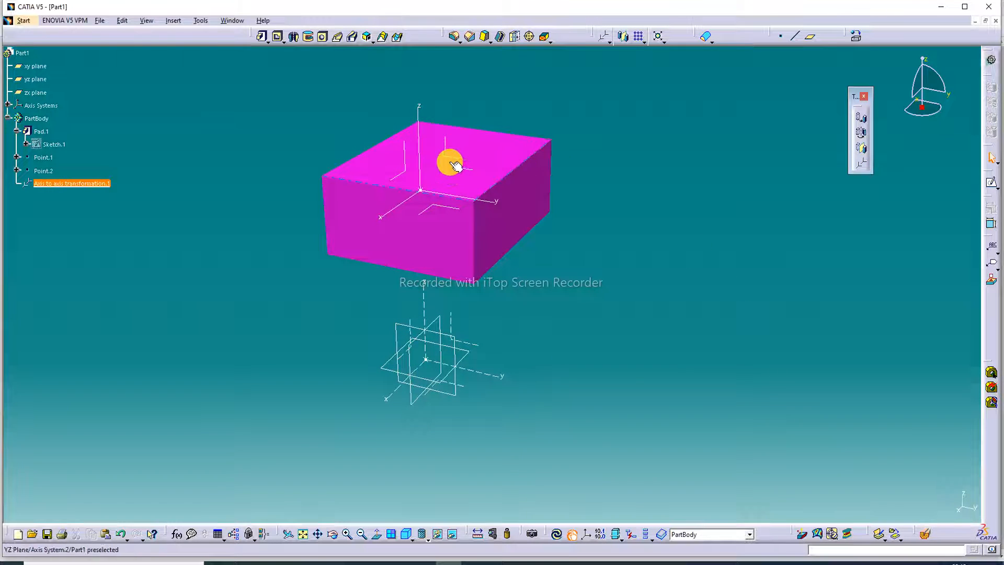
Step: Move the block back from Axis System.2 to Axis System.1 with an Axis To Axis transformation, keeping the transformation specifications
{"action": "left_click", "coordinate": [860, 164]}
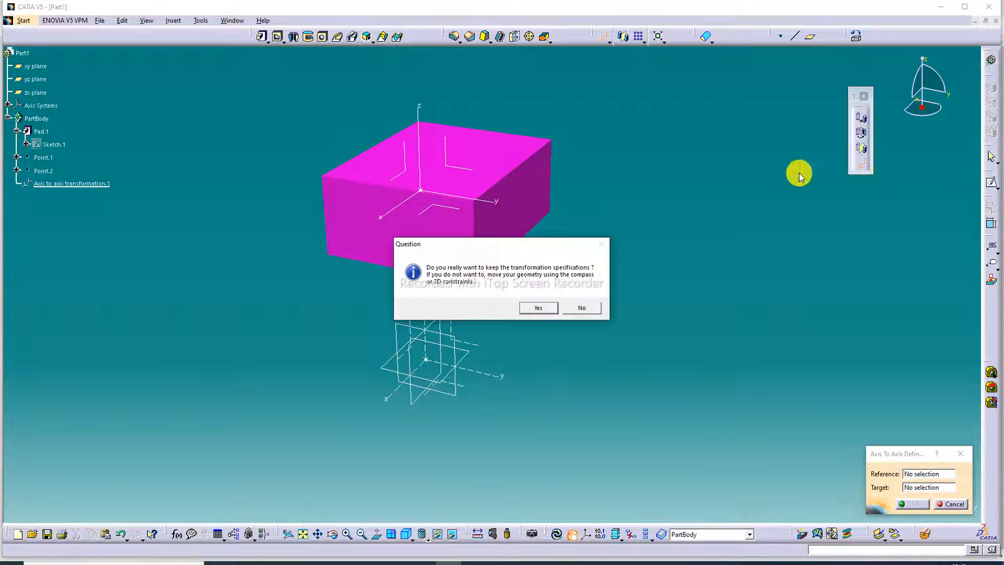
{"action": "left_click", "coordinate": [538, 308]}
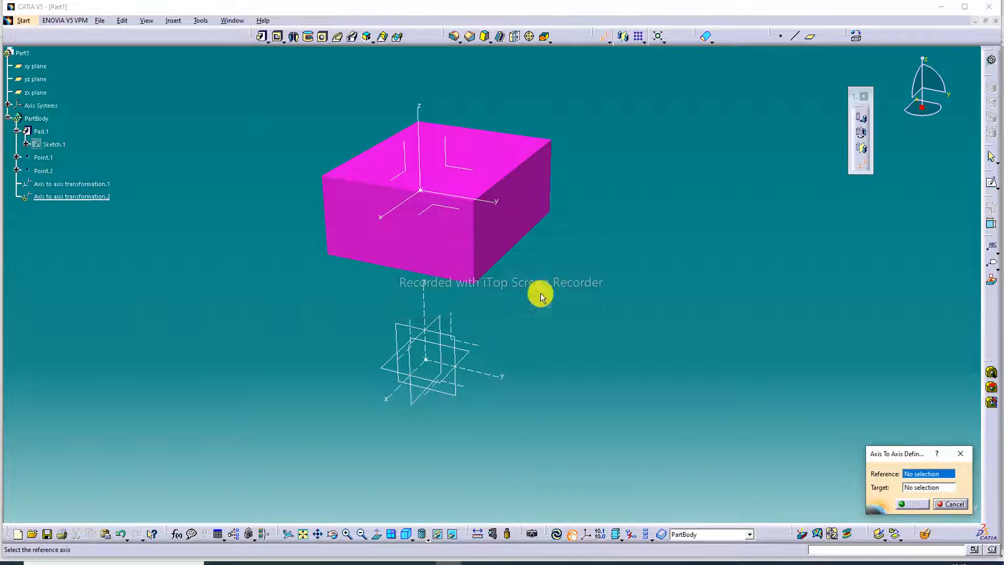
{"action": "left_click", "coordinate": [403, 163]}
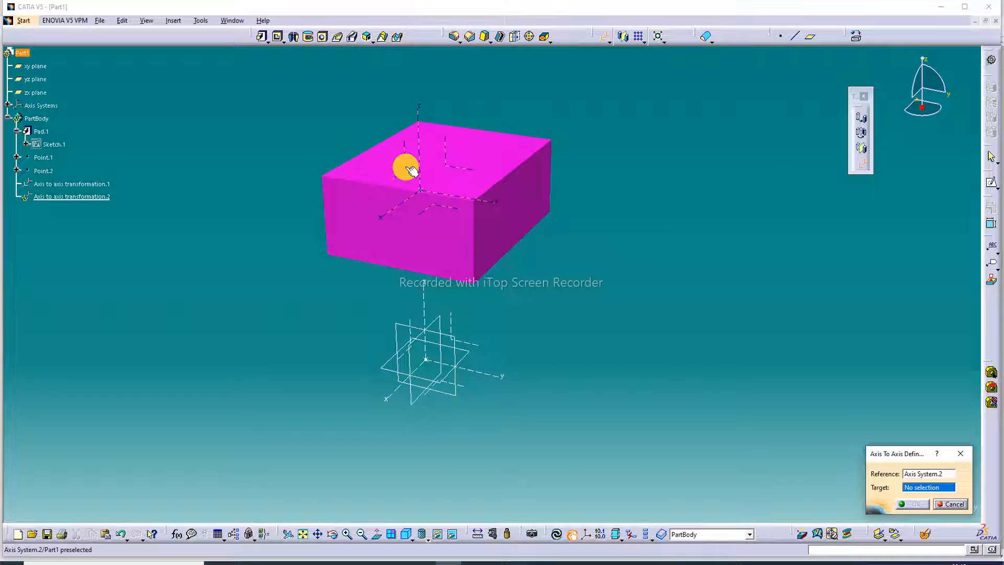
{"action": "left_click", "coordinate": [413, 350]}
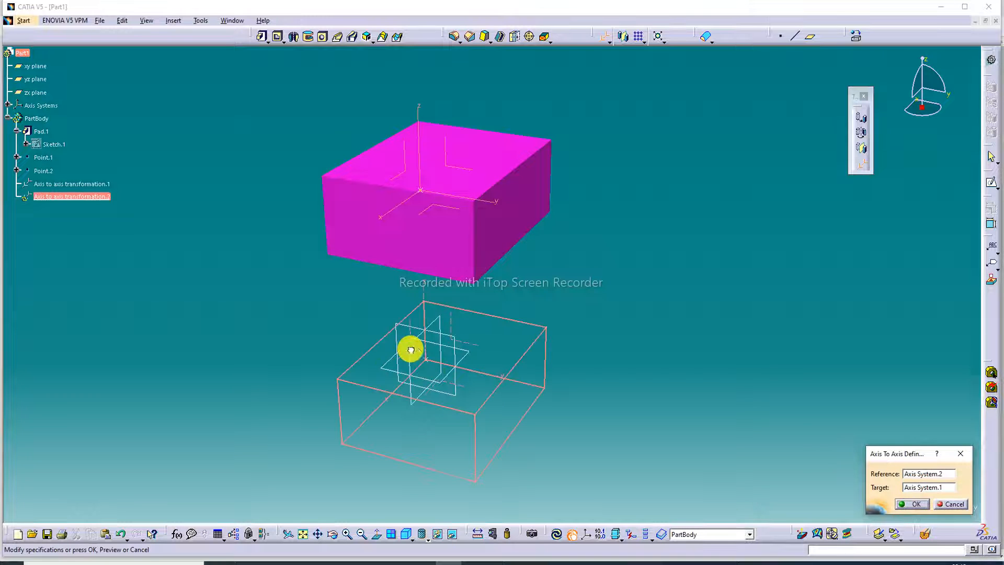
{"action": "left_click", "coordinate": [917, 505]}
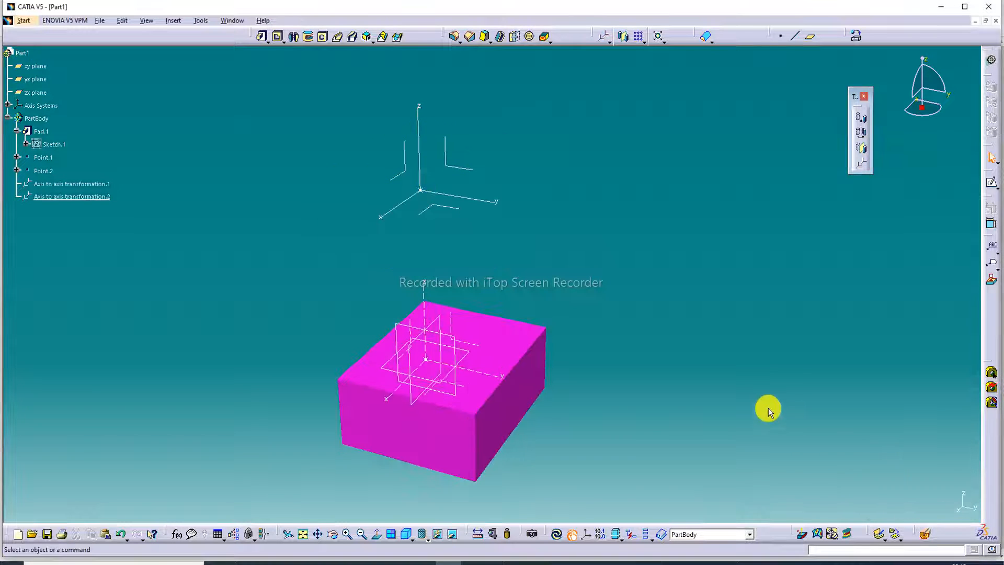
{"action": "left_click", "coordinate": [860, 163]}
{"action": "left_click", "coordinate": [528, 309]}
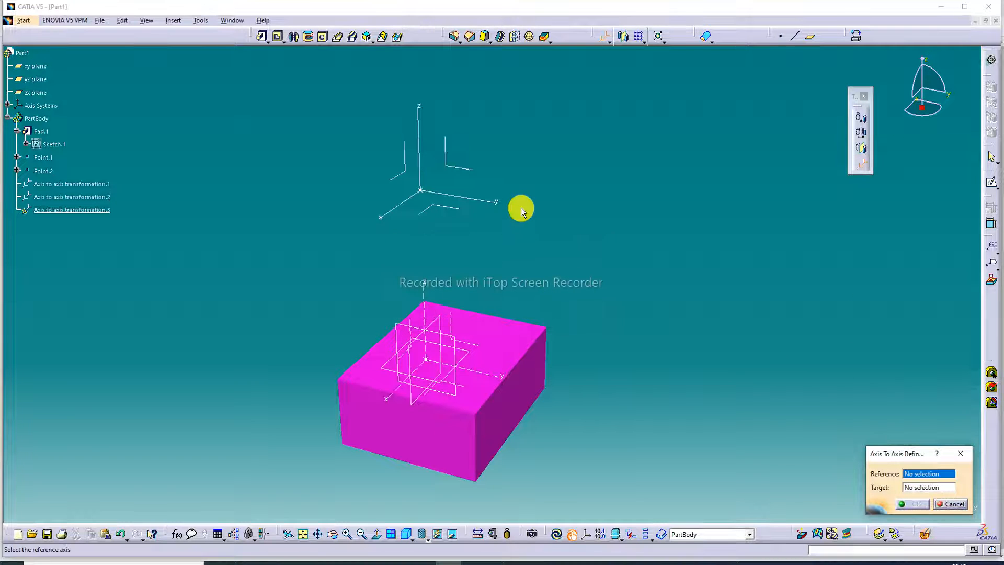
{"action": "left_click", "coordinate": [447, 208]}
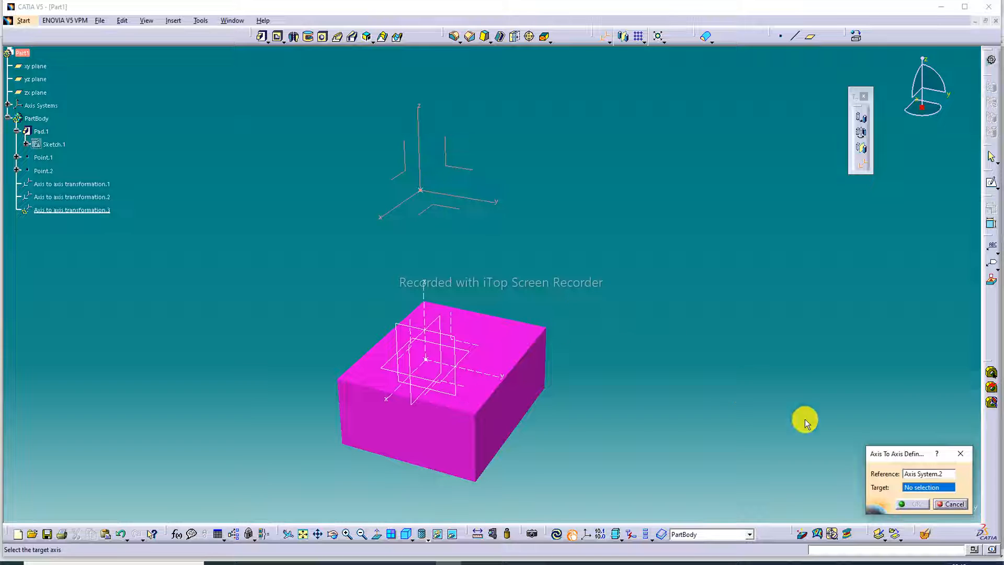
{"action": "left_click", "coordinate": [950, 503]}
Step: Move the block up with an Axis To Axis transformation using Axis System.1 as reference and Axis System.2 as target, keeping the specifications
{"action": "left_click", "coordinate": [860, 164]}
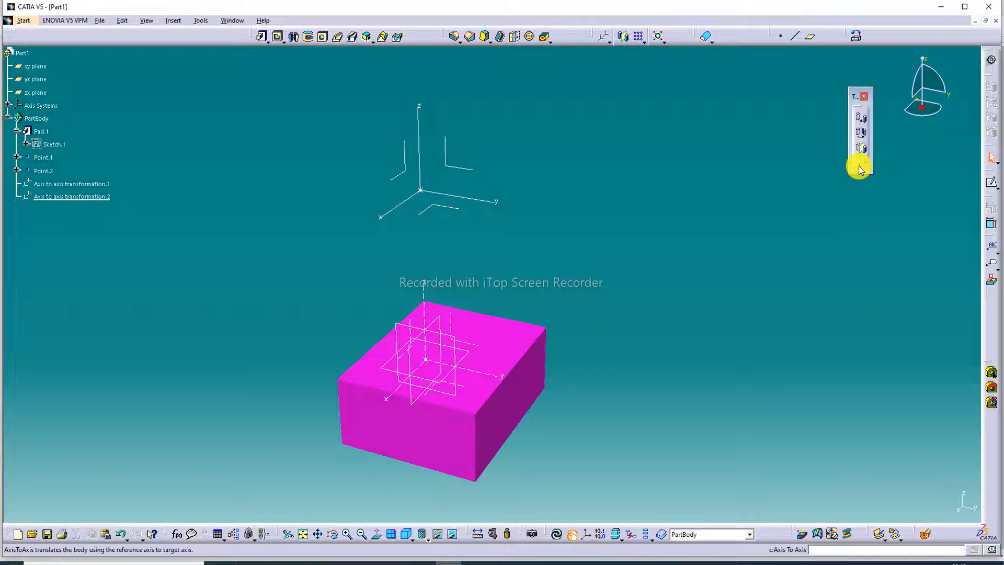
{"action": "left_click", "coordinate": [529, 309]}
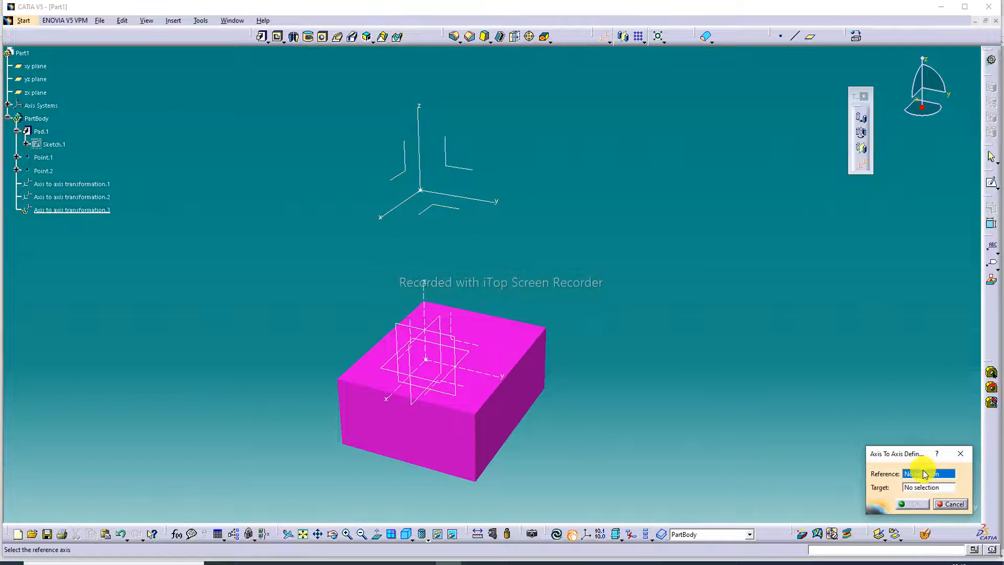
{"action": "left_click", "coordinate": [465, 390]}
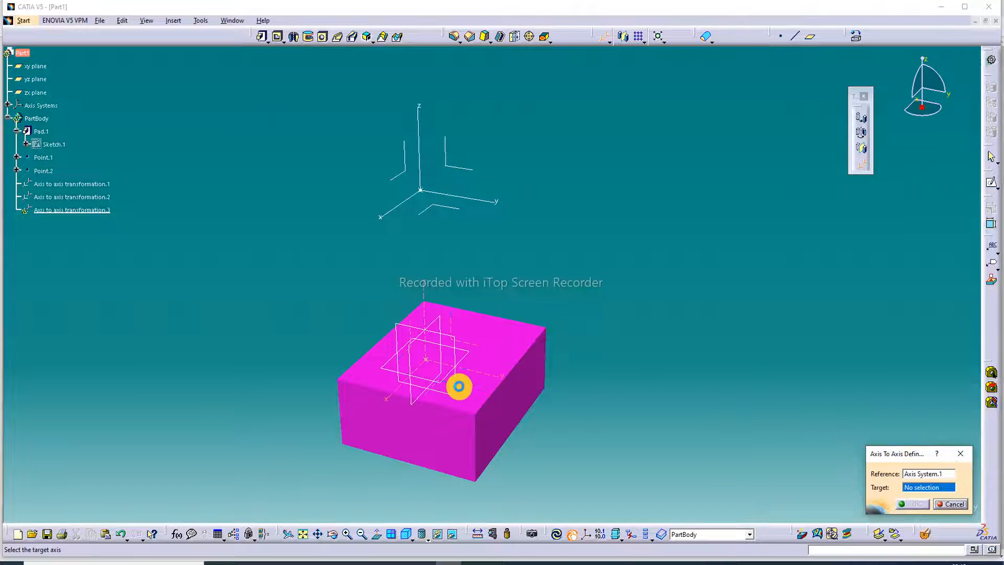
{"action": "left_click", "coordinate": [462, 211]}
{"action": "left_click", "coordinate": [912, 503]}
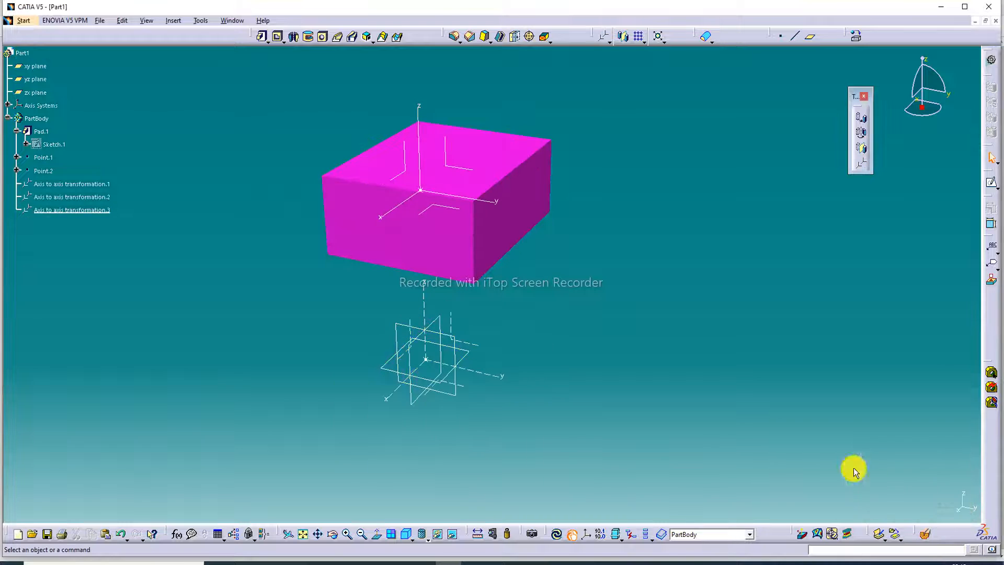
Step: Try another Axis To Axis transformation from Axis System.1 to Axis System.2 on the raised block, and undo it
{"action": "left_click", "coordinate": [860, 163]}
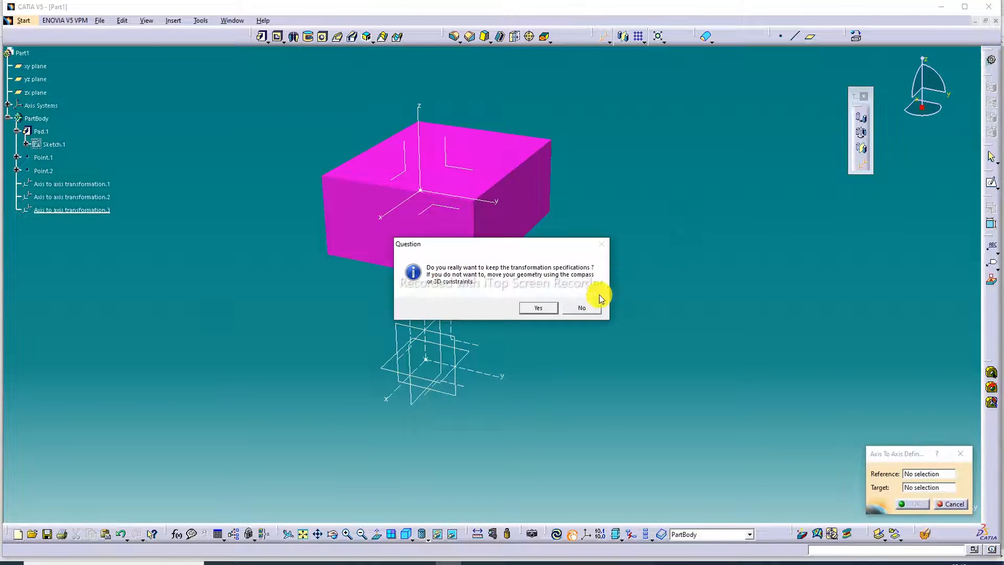
{"action": "left_click", "coordinate": [540, 308]}
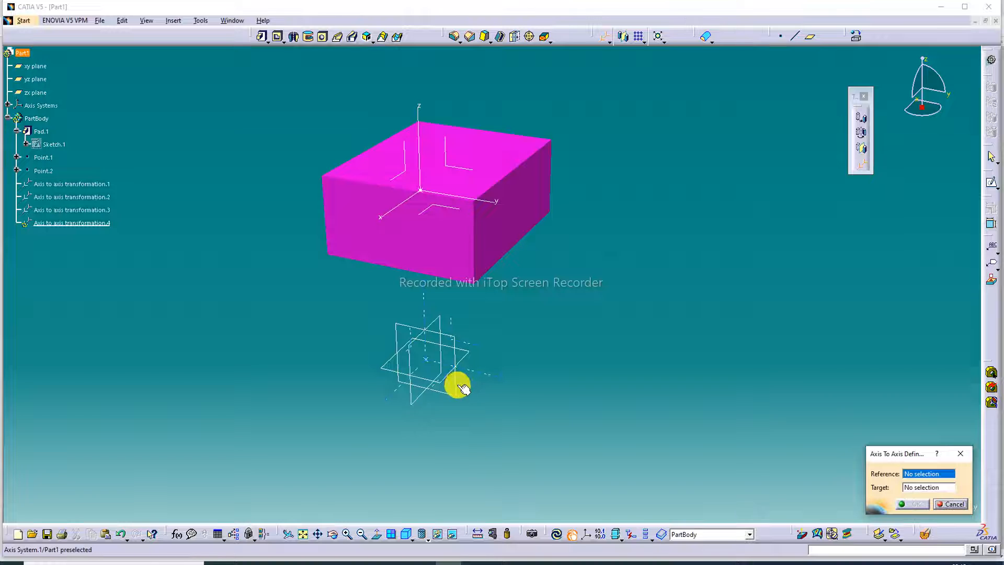
{"action": "left_click", "coordinate": [463, 388]}
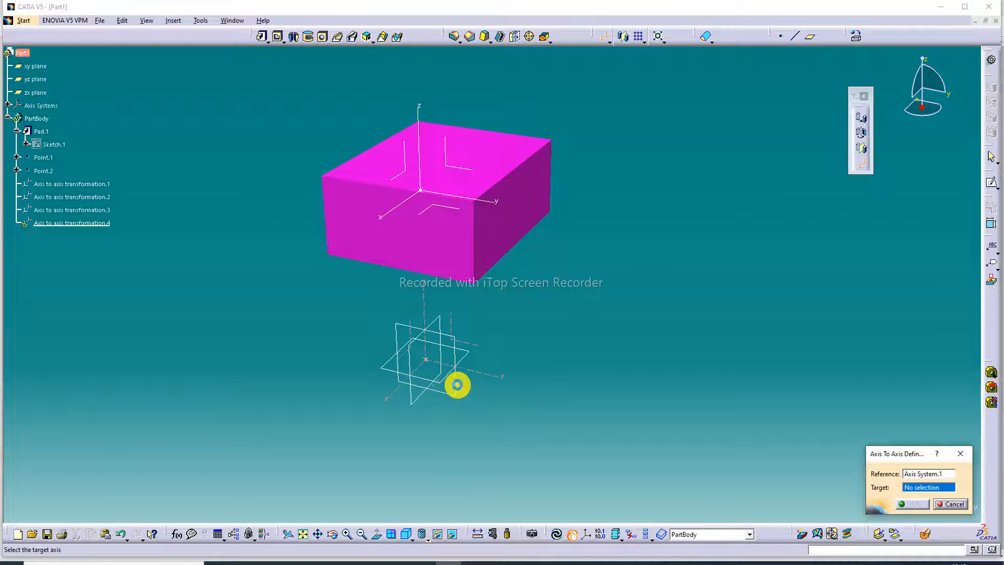
{"action": "left_click", "coordinate": [444, 208]}
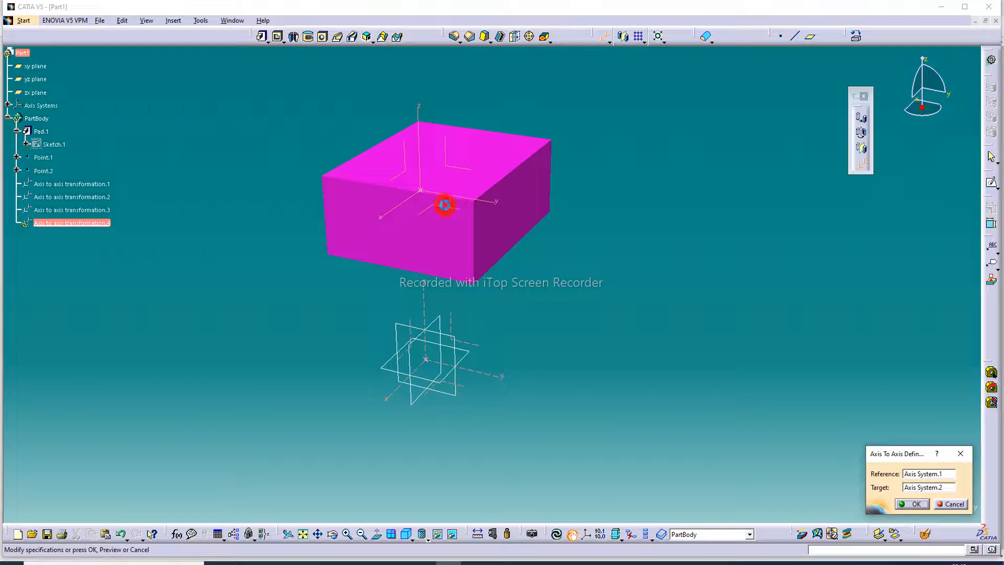
{"action": "left_click", "coordinate": [918, 502]}
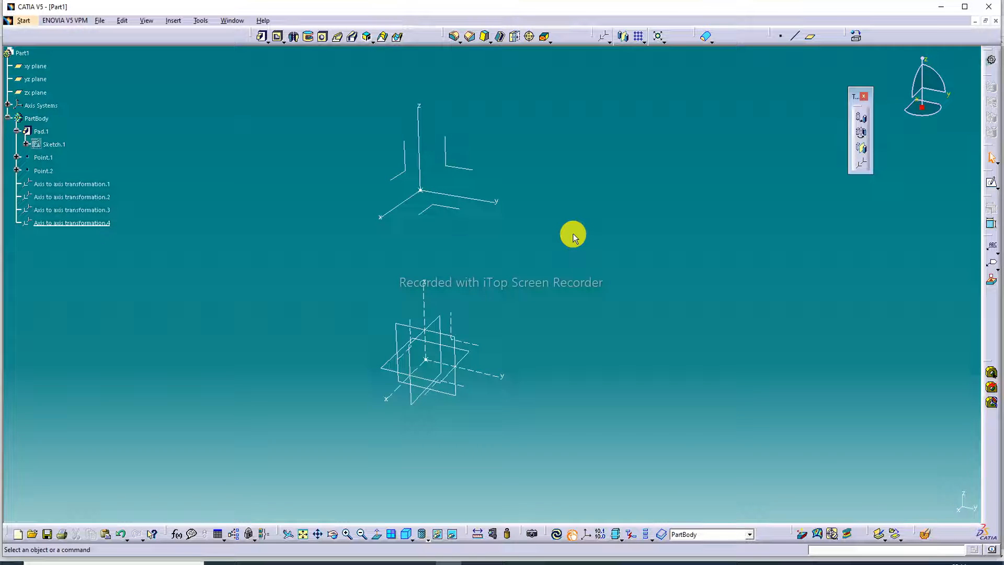
{"action": "left_click", "coordinate": [123, 534]}
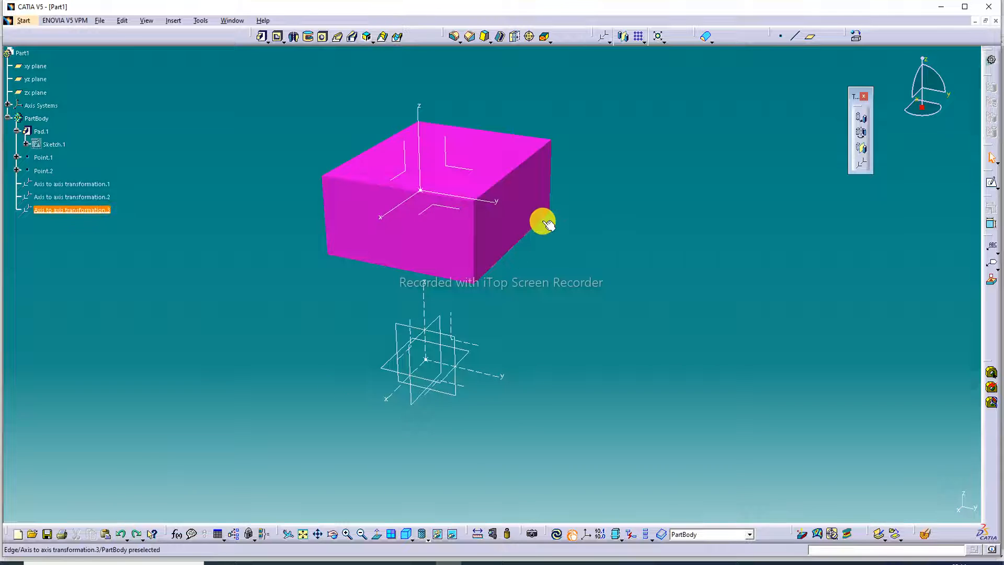
Step: Return the raised block to the lower axis system with an Axis To Axis transformation, using Axis System.2 as reference and Axis System.1 as target
{"action": "left_click", "coordinate": [860, 163]}
{"action": "left_click", "coordinate": [533, 312]}
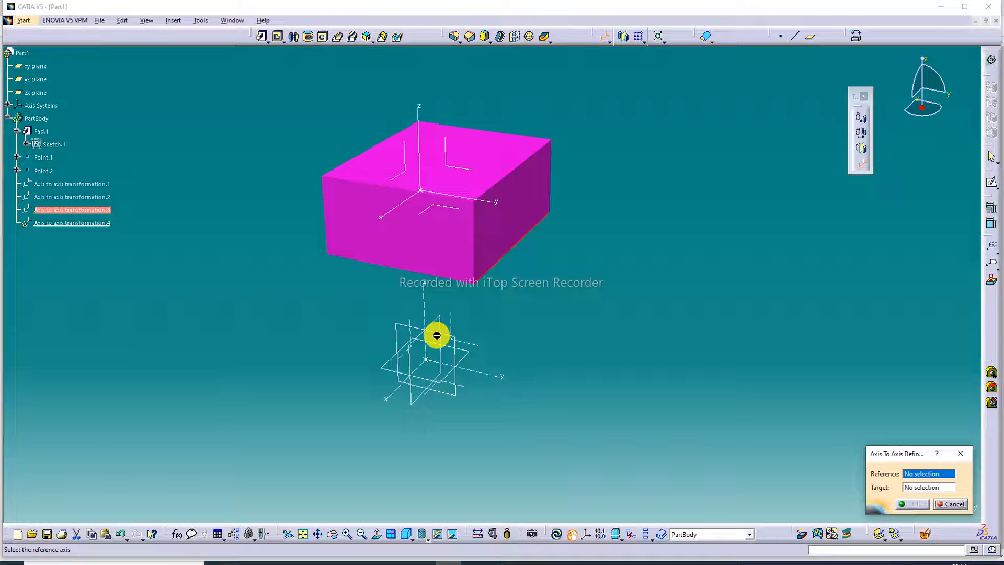
{"action": "left_click", "coordinate": [455, 170]}
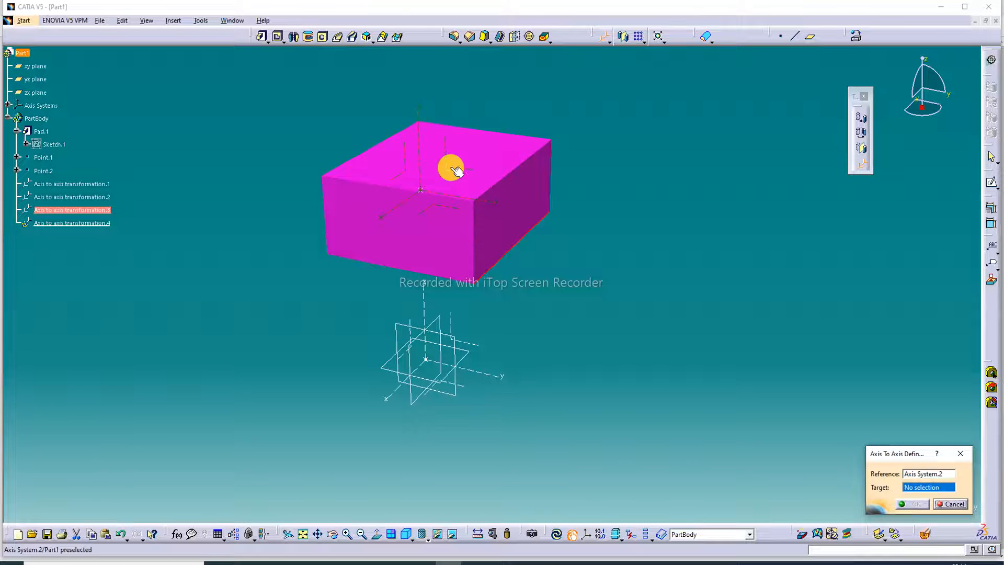
{"action": "left_click", "coordinate": [472, 345]}
{"action": "left_click", "coordinate": [914, 503]}
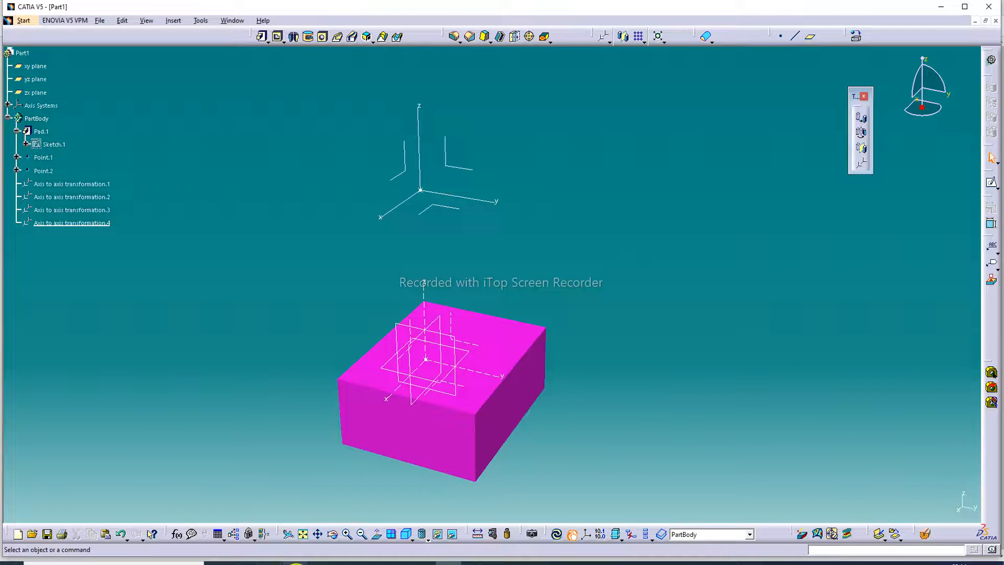
Step: Switch to the browser window showing the CATIA Lecture-52 PDF on Axis to Axis
{"action": "left_click", "coordinate": [288, 562]}
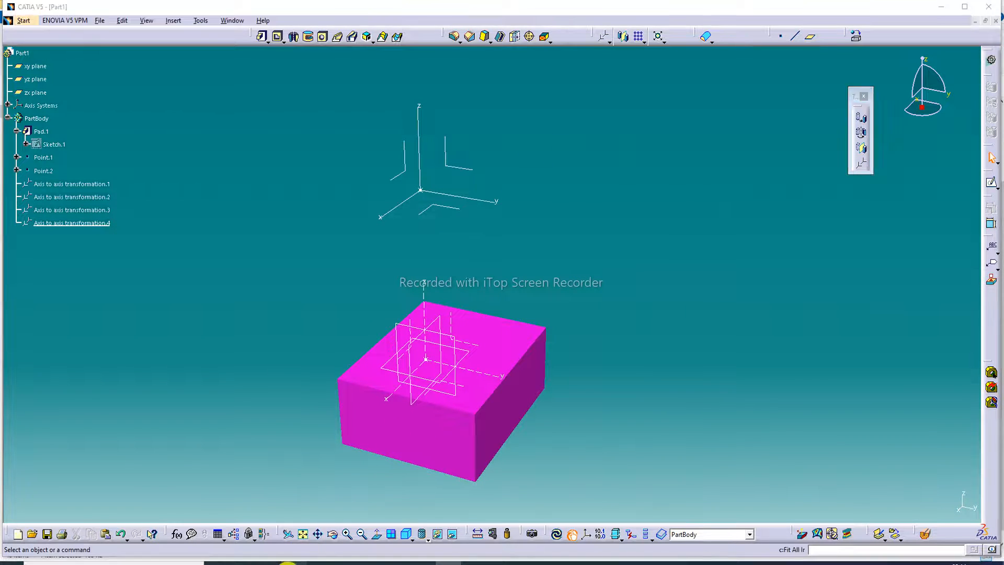
{"action": "right_click", "coordinate": [287, 562]}
{"action": "left_click", "coordinate": [529, 248]}
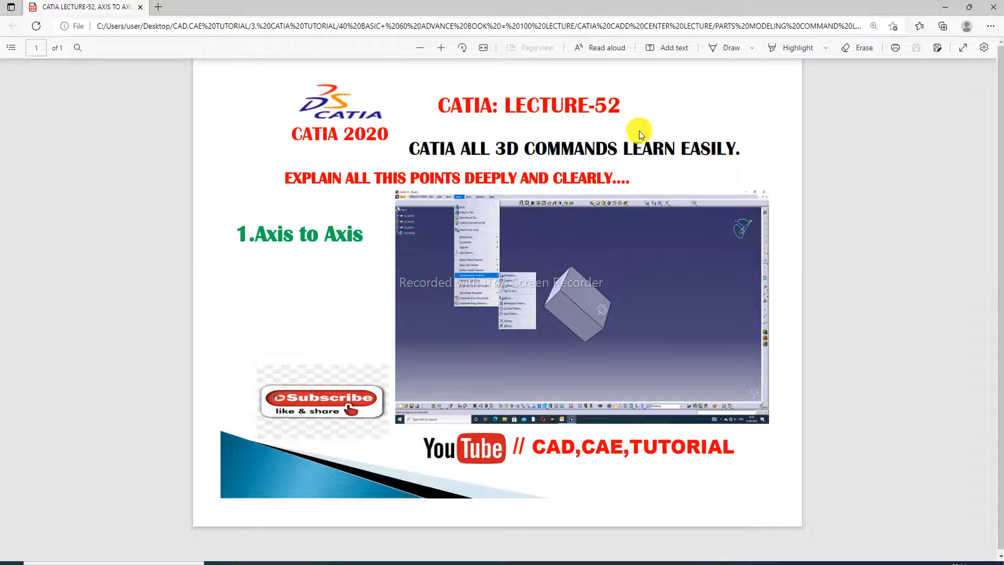